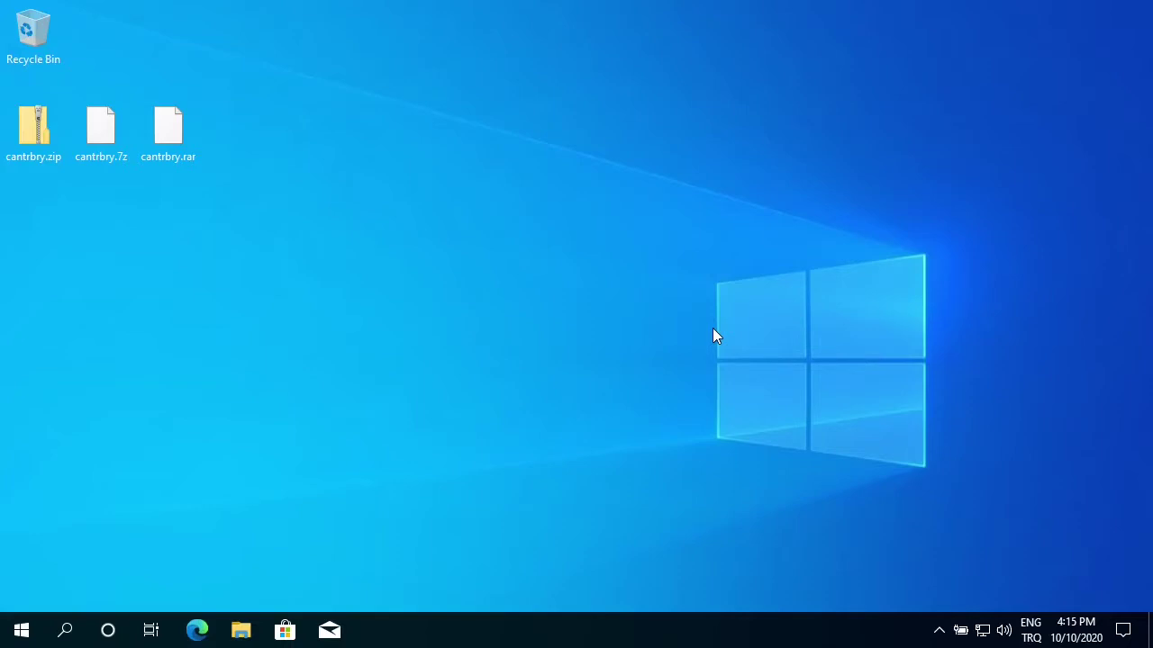
Launch the browser, dismiss Yandex's translation offer and select the whole results-page address.
{"action": "left_click", "coordinate": [197, 630]}
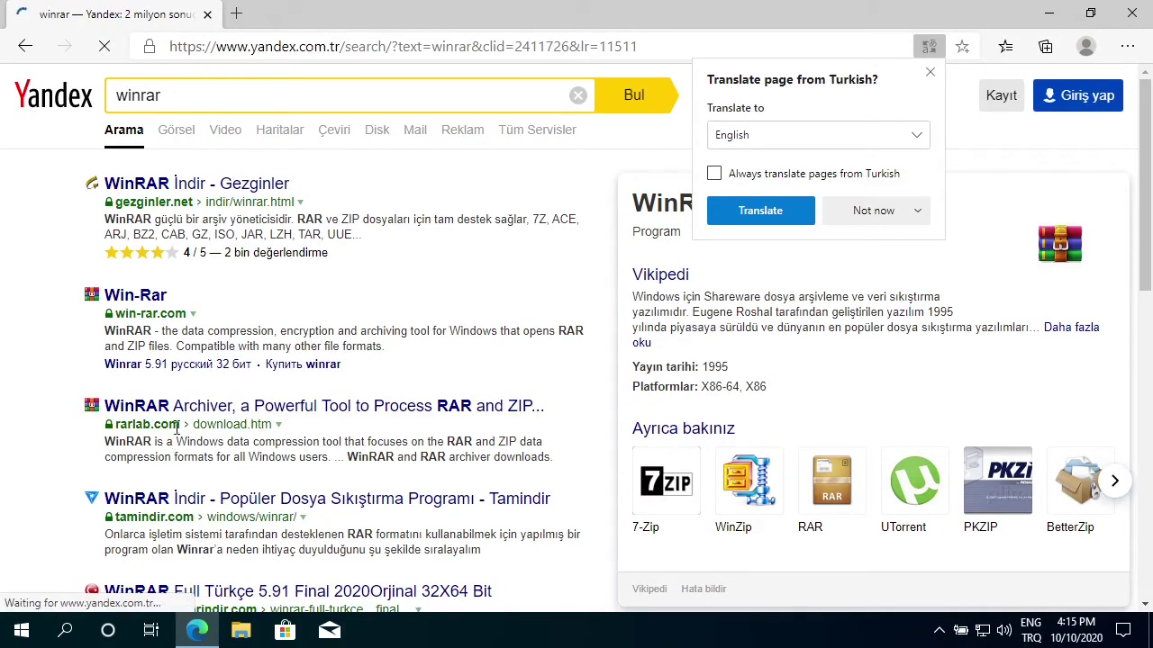
{"action": "key", "text": "ctrl+l"}
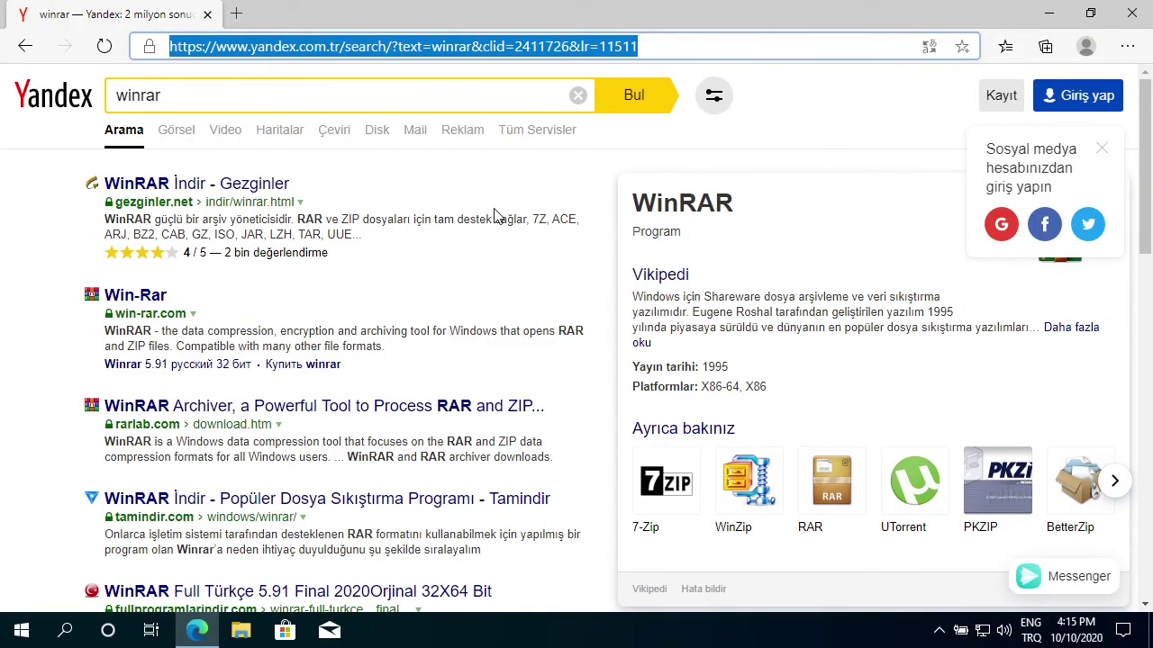
{"action": "left_click", "coordinate": [760, 46]}
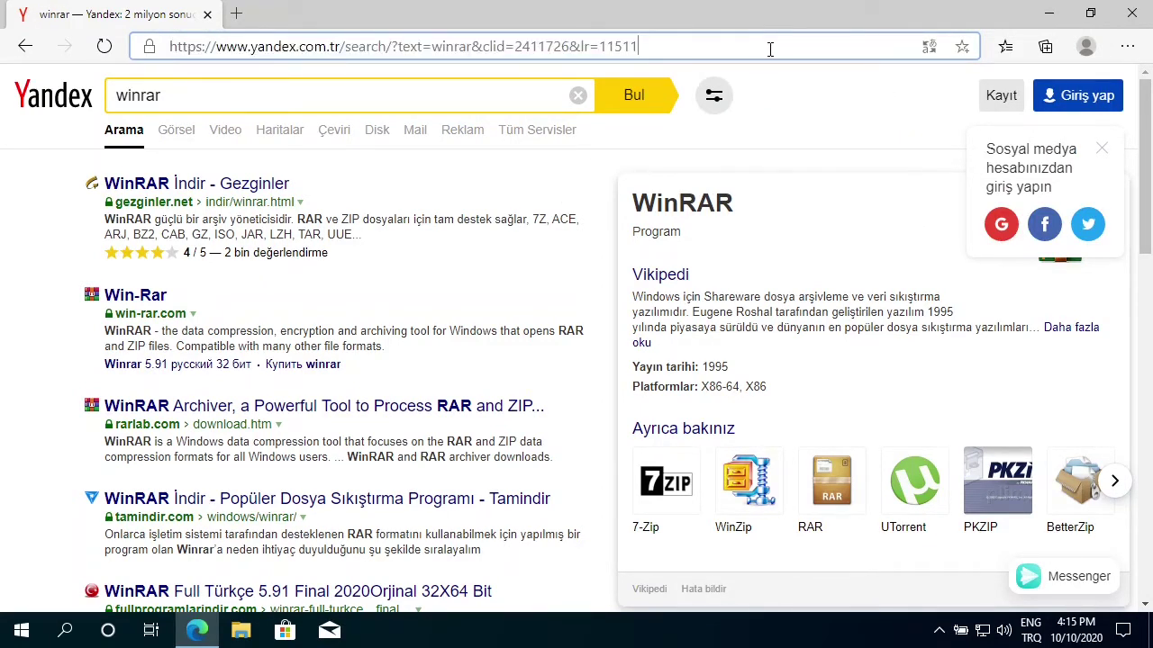
{"action": "left_click_drag", "start_coordinate": [628, 47], "coordinate": [122, 63]}
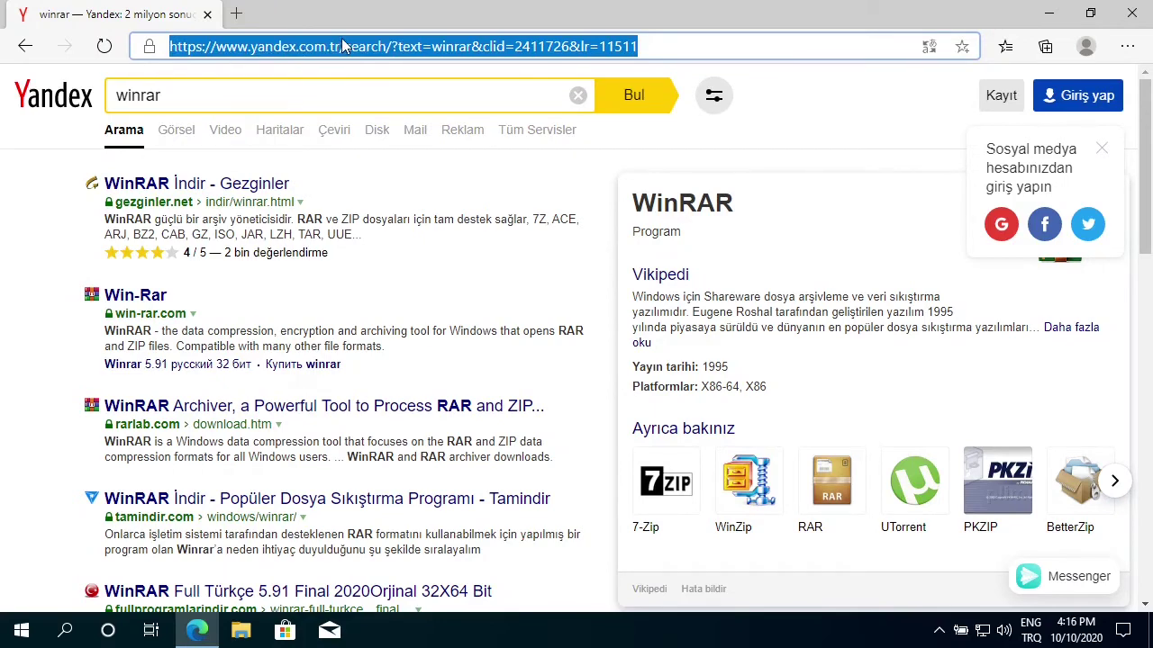
Enter rarlab.com in the address bar to load the RARLAB home page.
{"action": "type", "text": "rarlab"}
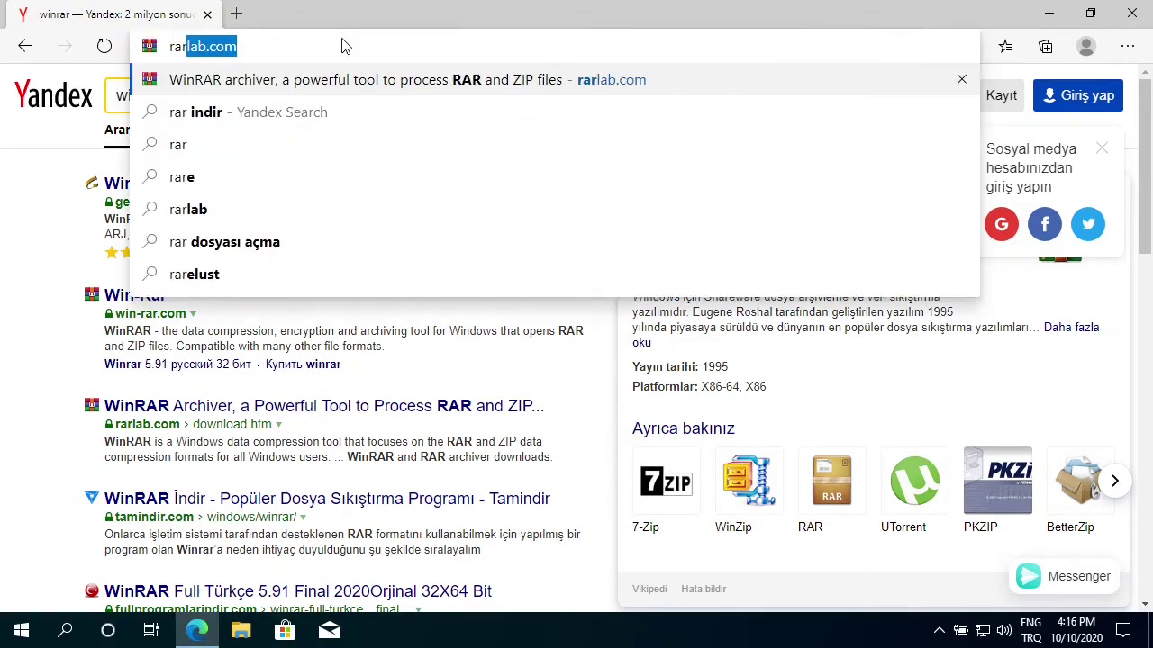
{"action": "type", "text": ".com"}
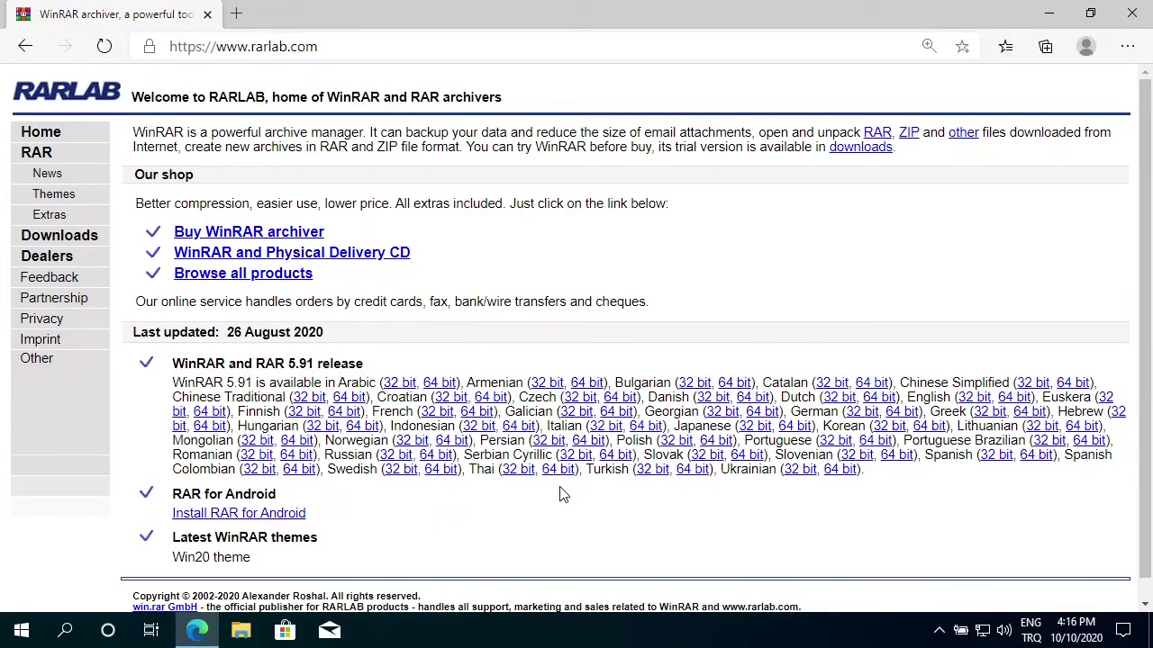
{"action": "right_click", "coordinate": [23, 636]}
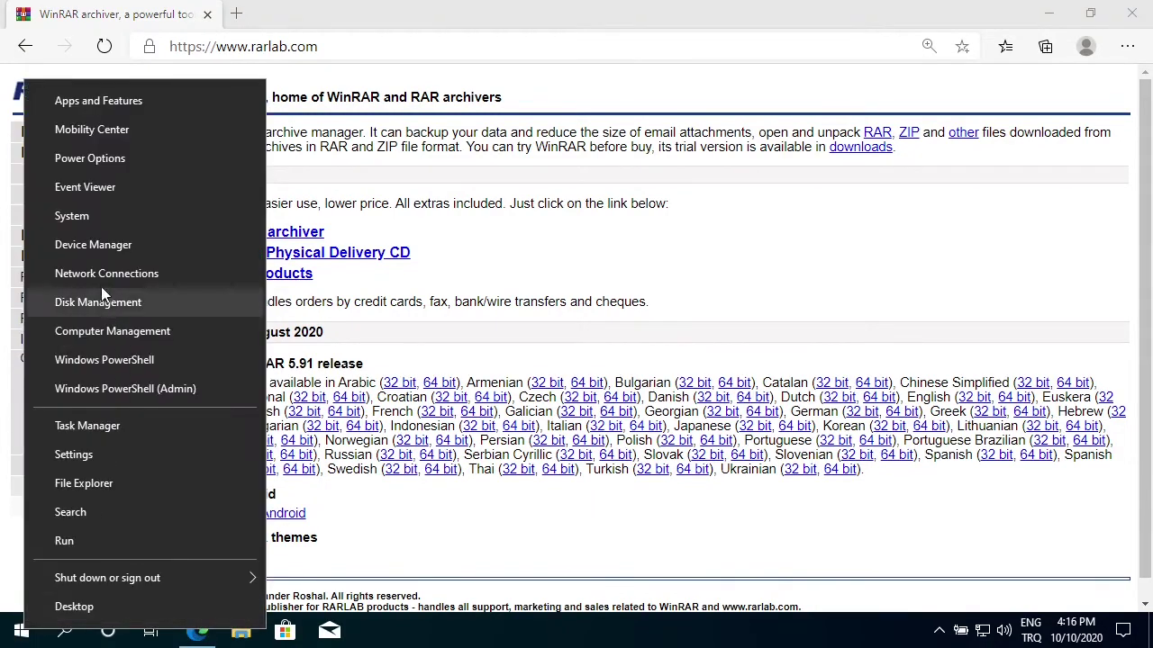
{"action": "left_click", "coordinate": [86, 219]}
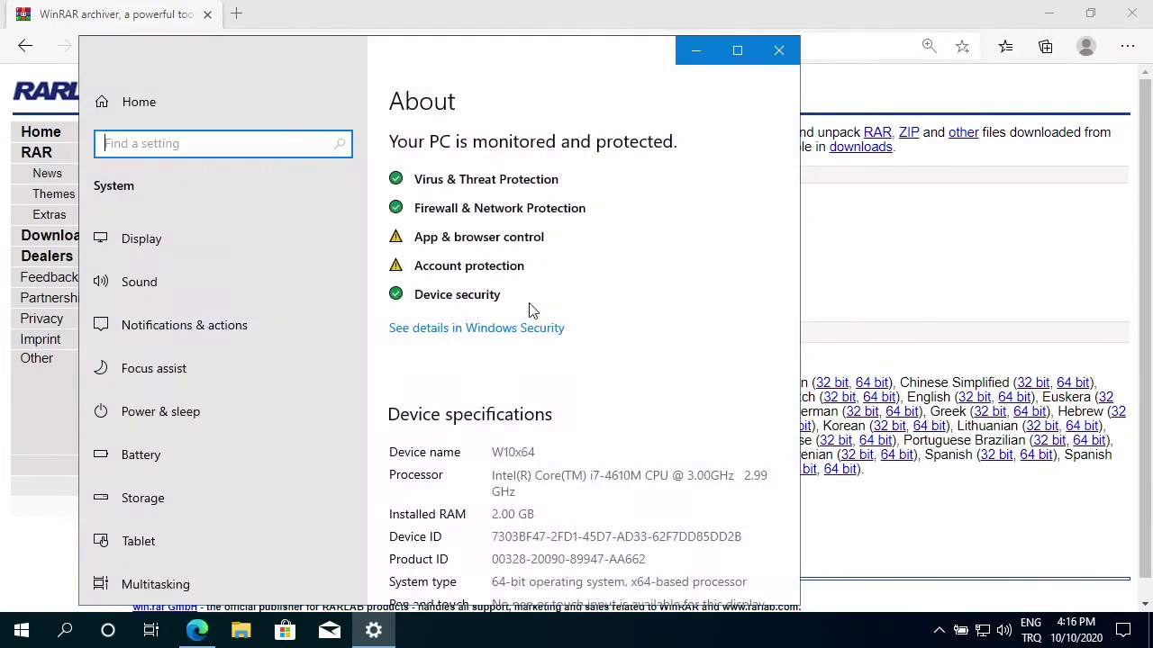
{"action": "scroll", "coordinate": [514, 481], "scroll_direction": "down", "scroll_amount": 3}
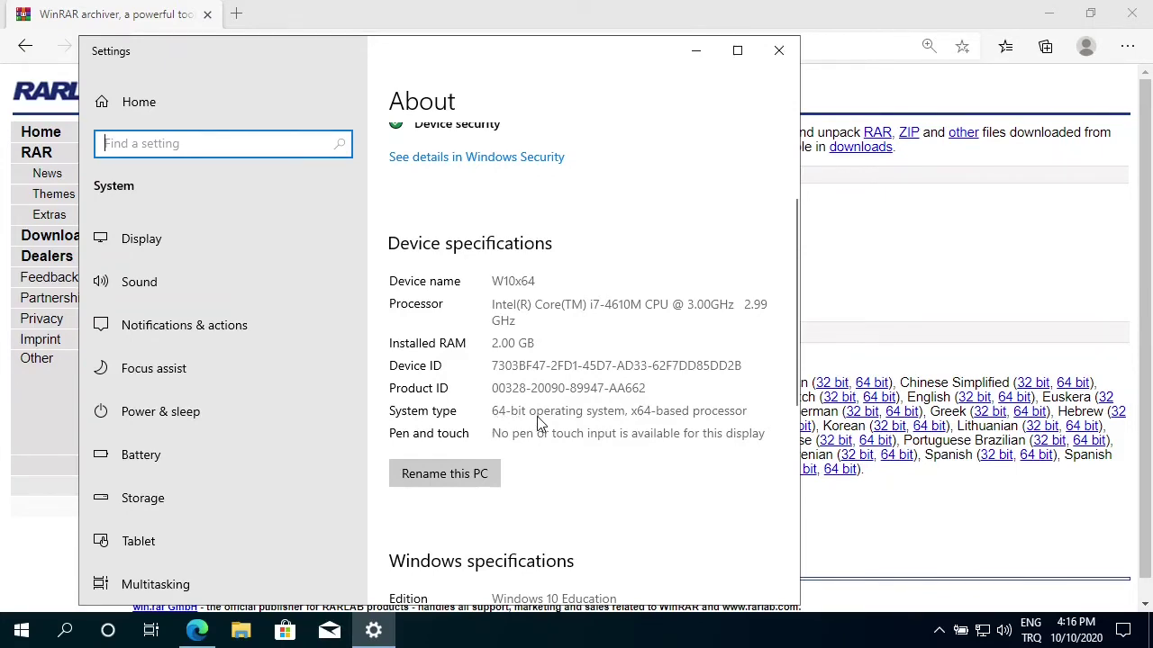
{"action": "left_click", "coordinate": [777, 51]}
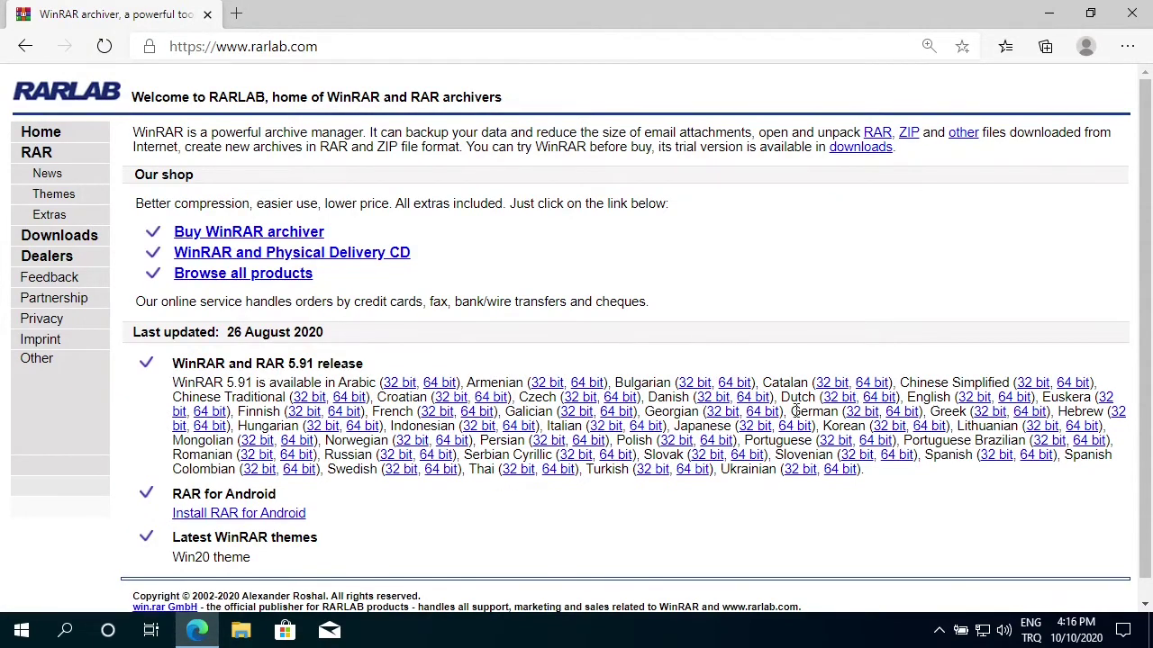
Download the English 64-bit winrar-x64-591.exe installer and show it in its Downloads folder.
{"action": "left_click", "coordinate": [1015, 404]}
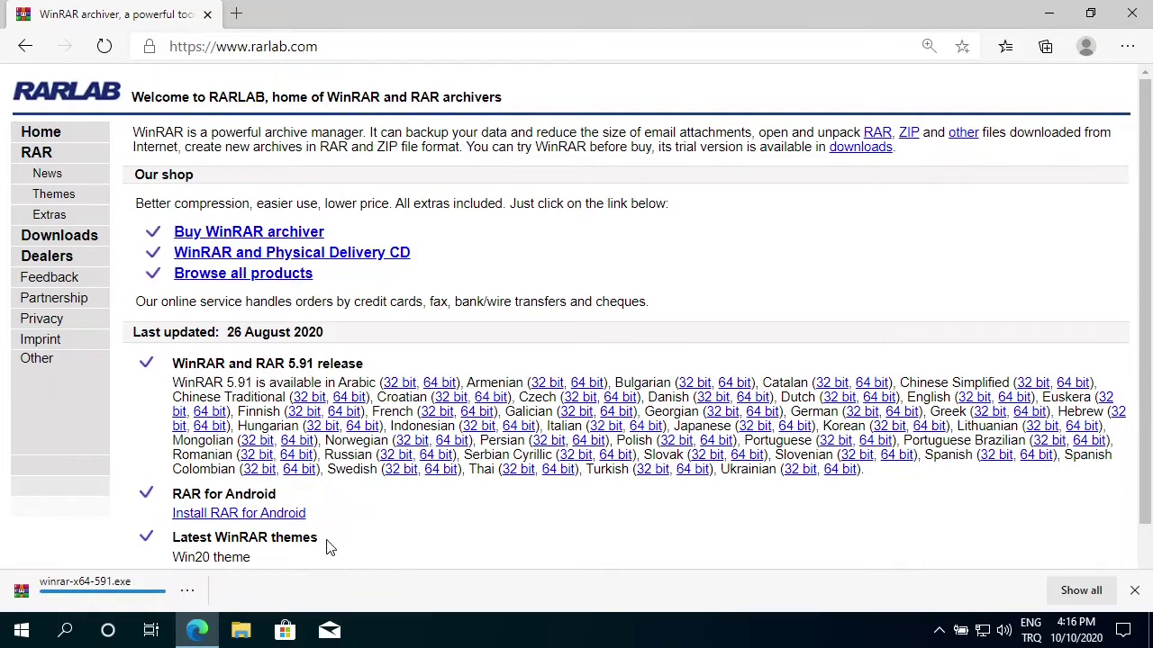
{"action": "left_click", "coordinate": [189, 594]}
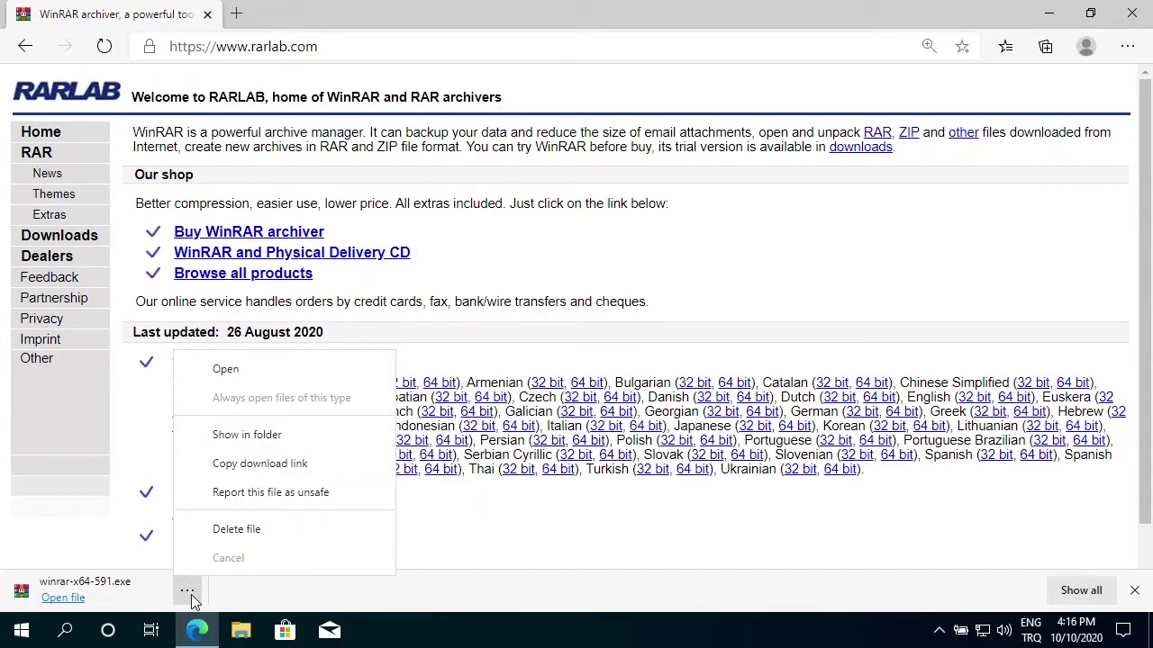
{"action": "left_click", "coordinate": [252, 438]}
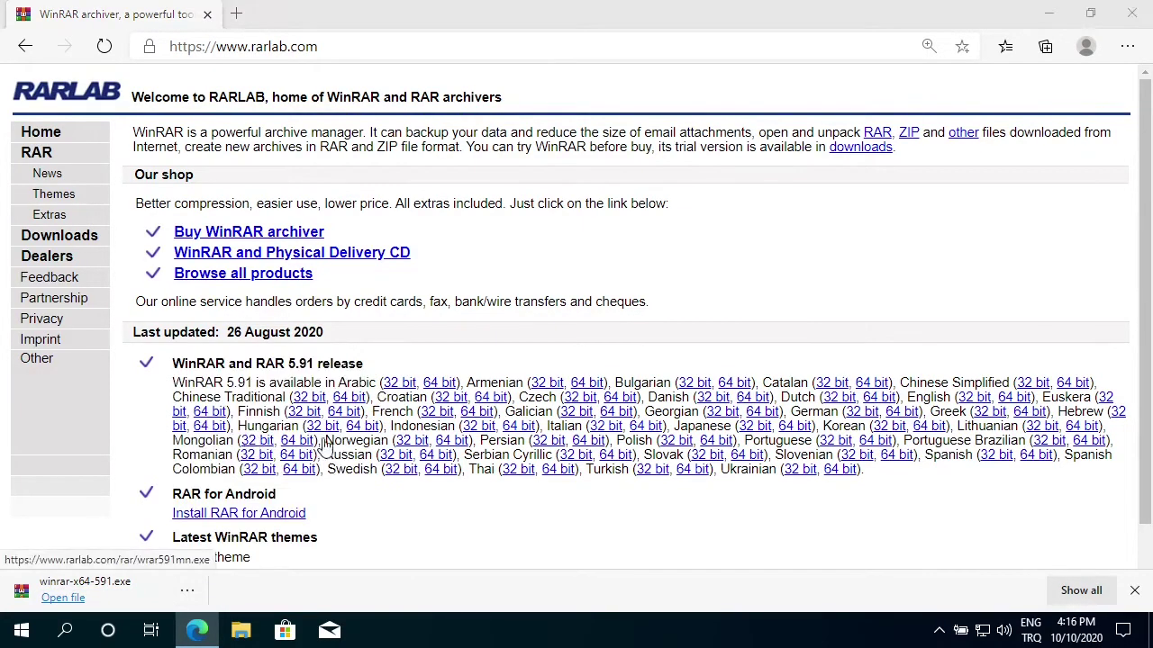
Minimize Edge and run winrar-x64-591.exe from the Downloads folder.
{"action": "left_click", "coordinate": [1047, 16]}
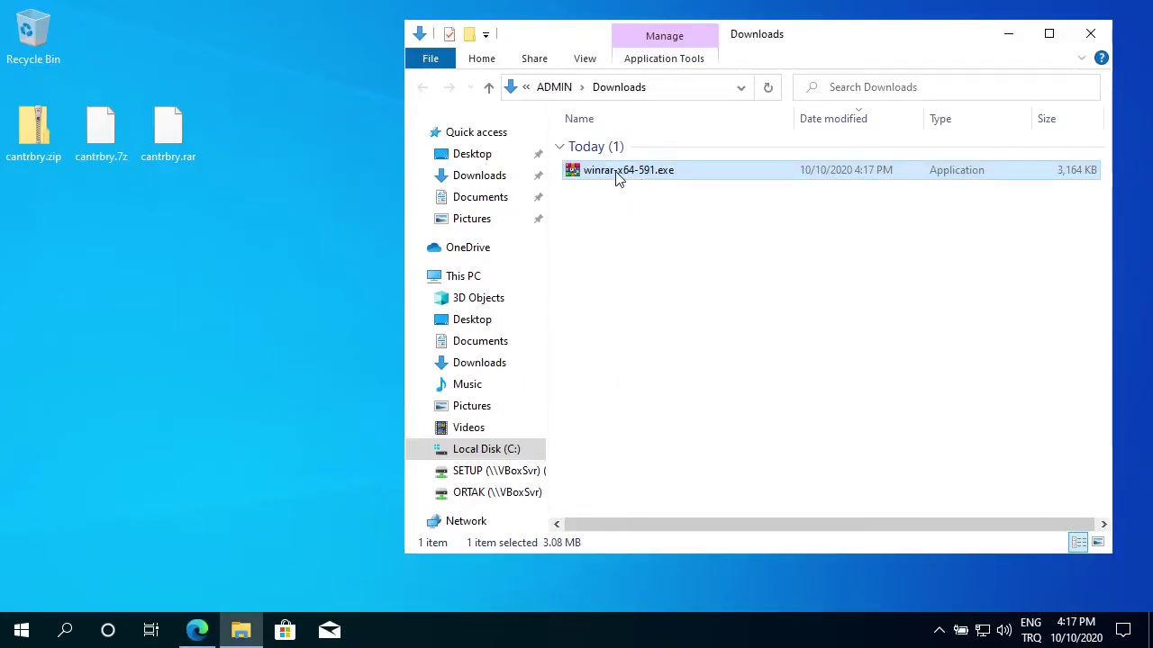
{"action": "double_click", "coordinate": [619, 176]}
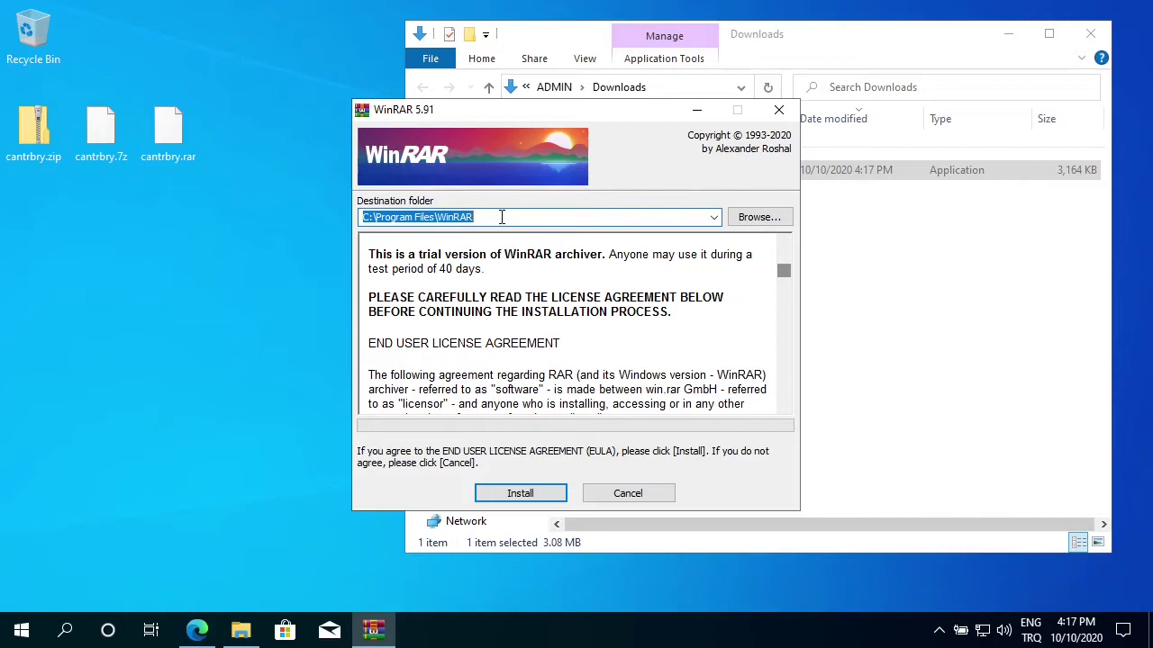
Install WinRAR 5.91 to C:\Program Files\WinRAR, keeping the default file associations, and finish setup.
{"action": "left_click", "coordinate": [525, 493]}
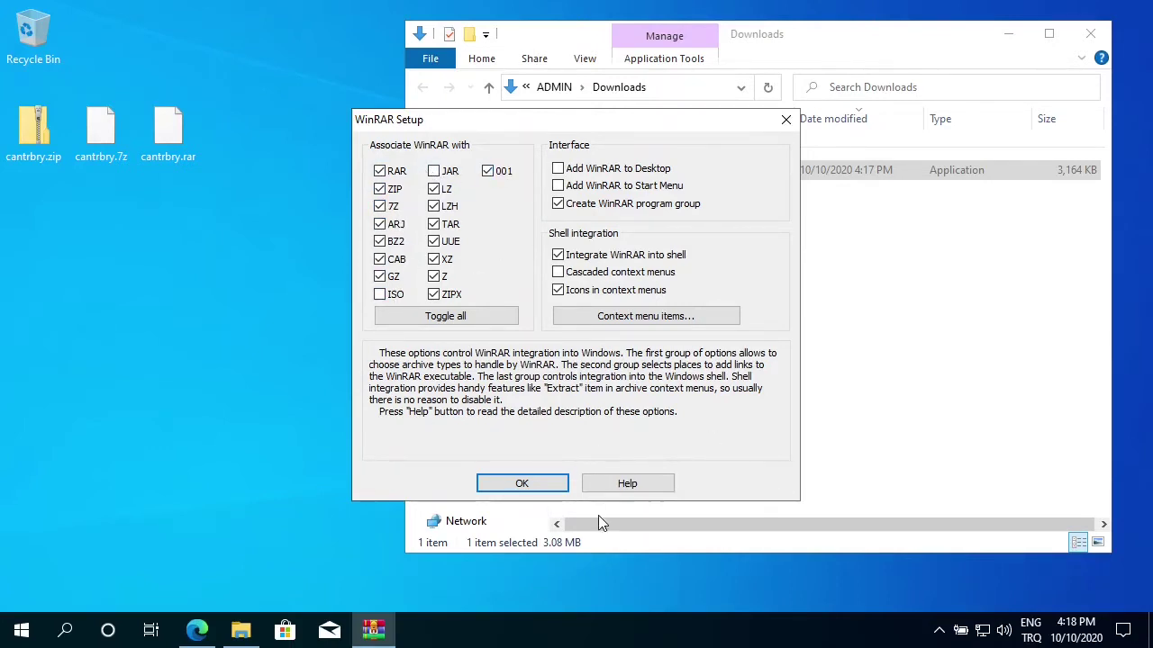
{"action": "left_click", "coordinate": [515, 487]}
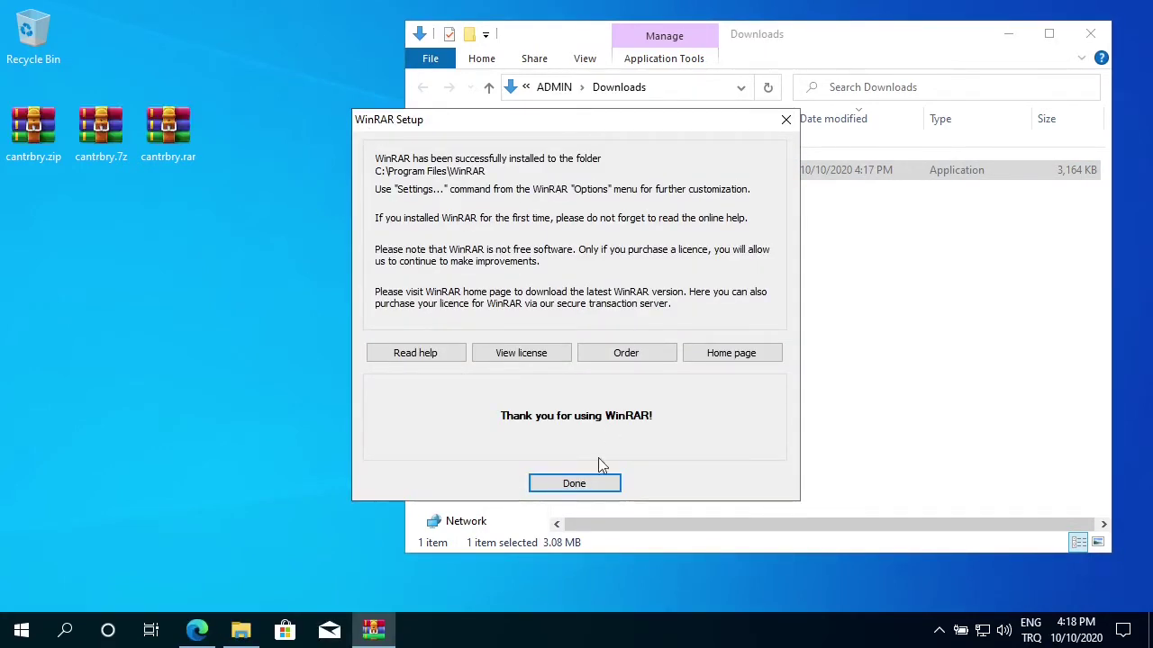
{"action": "left_click", "coordinate": [566, 486]}
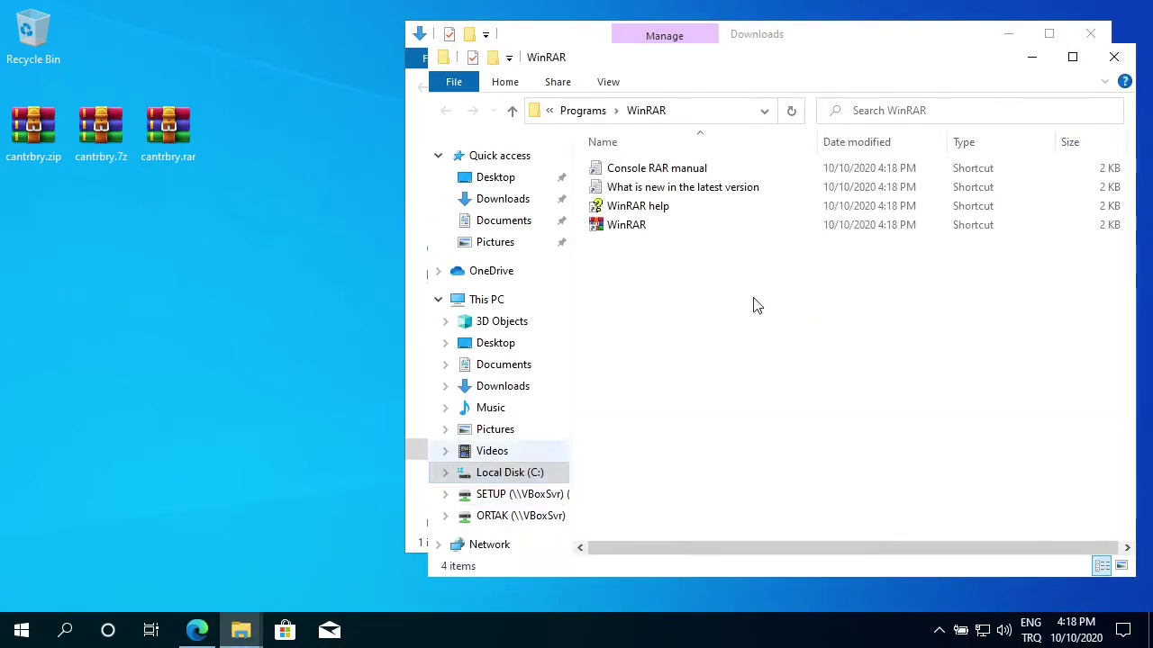
Close the Downloads window and the WinRAR program group window.
{"action": "left_click", "coordinate": [1091, 34]}
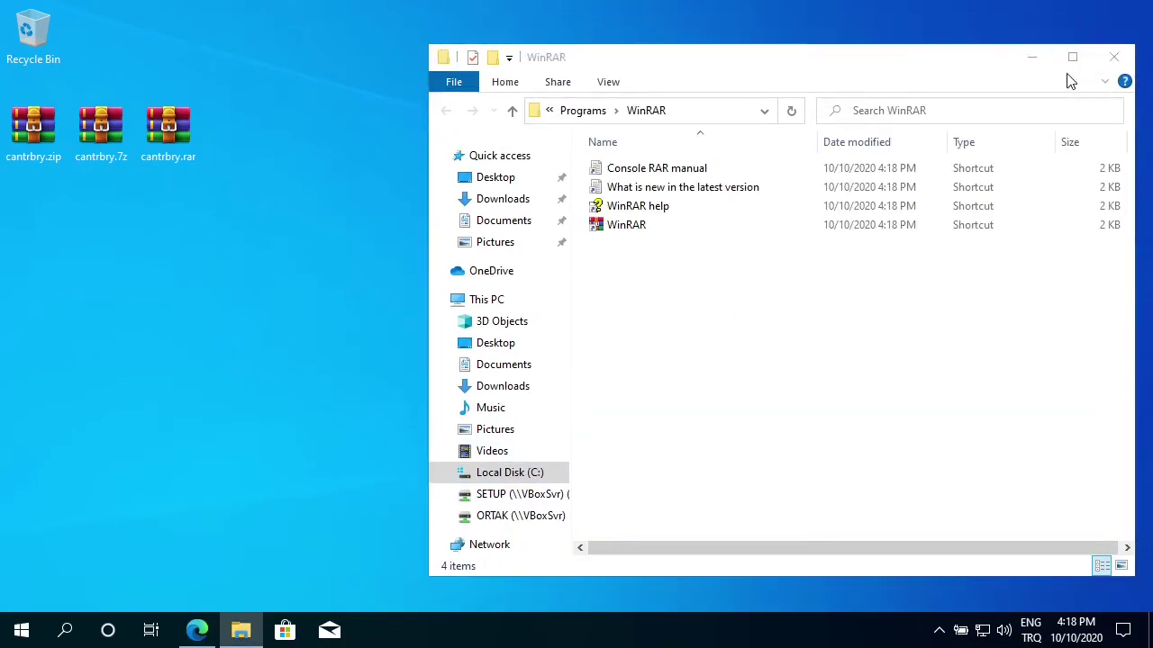
{"action": "left_click", "coordinate": [1114, 57]}
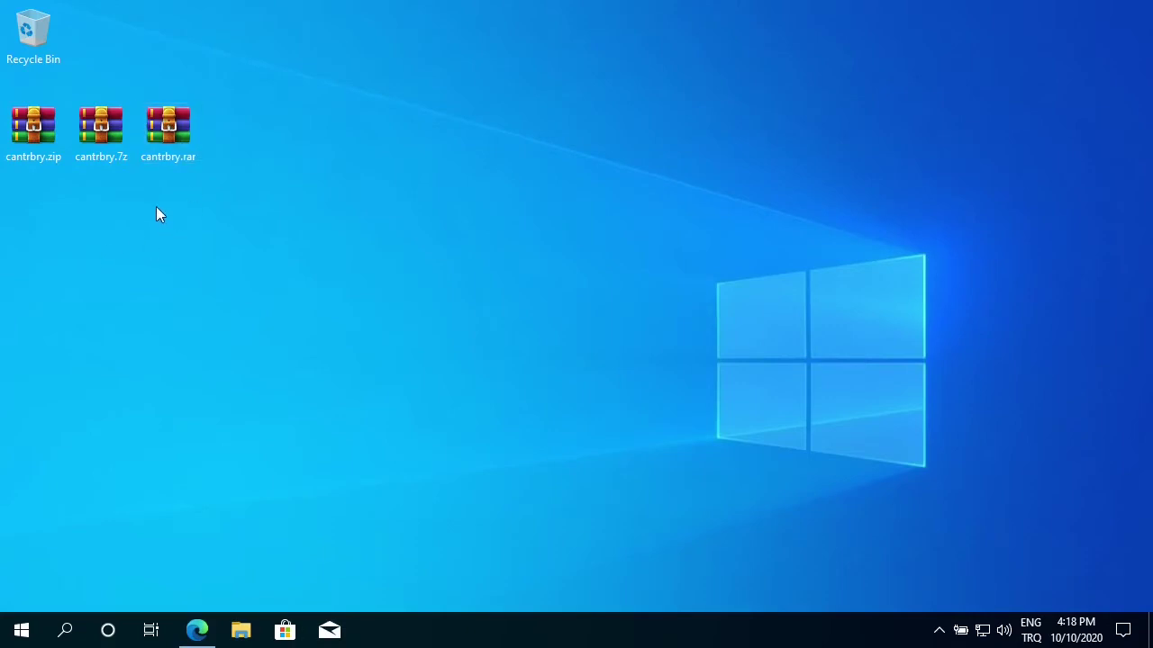
{"action": "double_click", "coordinate": [180, 122]}
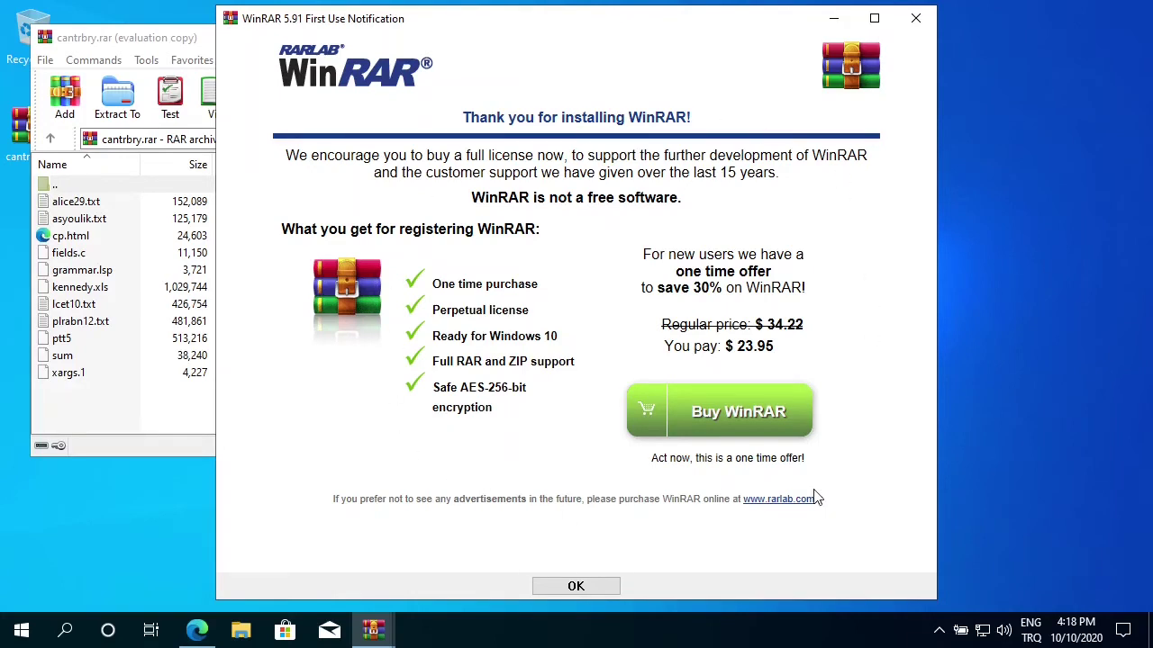
{"action": "left_click", "coordinate": [926, 24]}
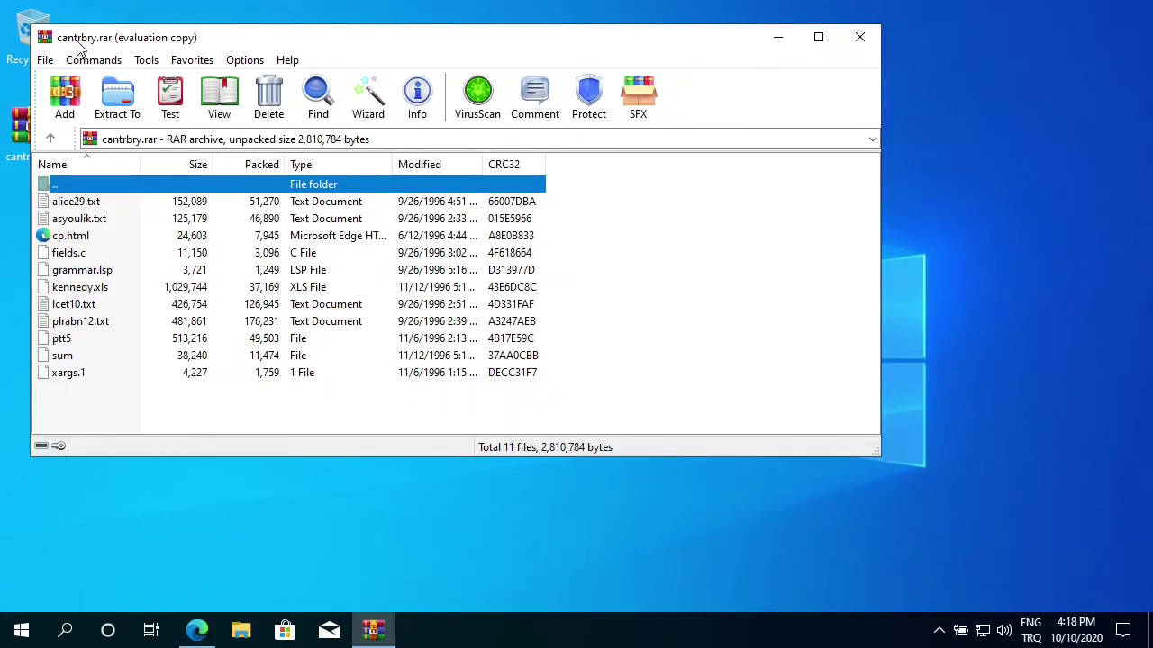
{"action": "left_click_drag", "start_coordinate": [269, 41], "coordinate": [444, 42]}
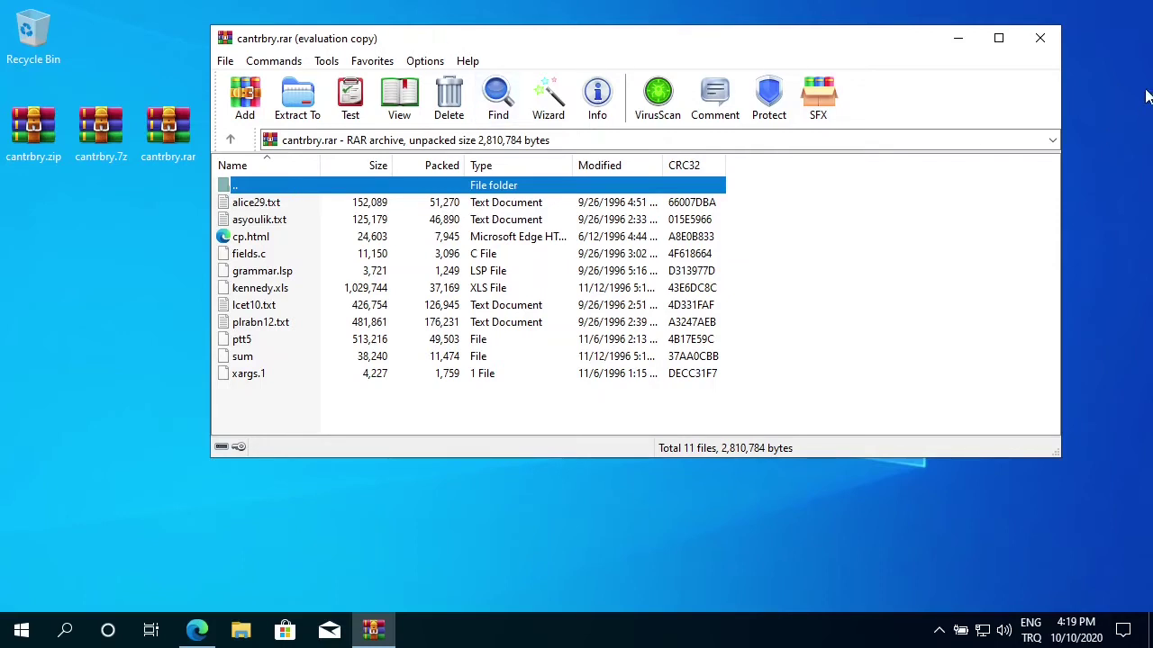
{"action": "left_click", "coordinate": [1040, 38]}
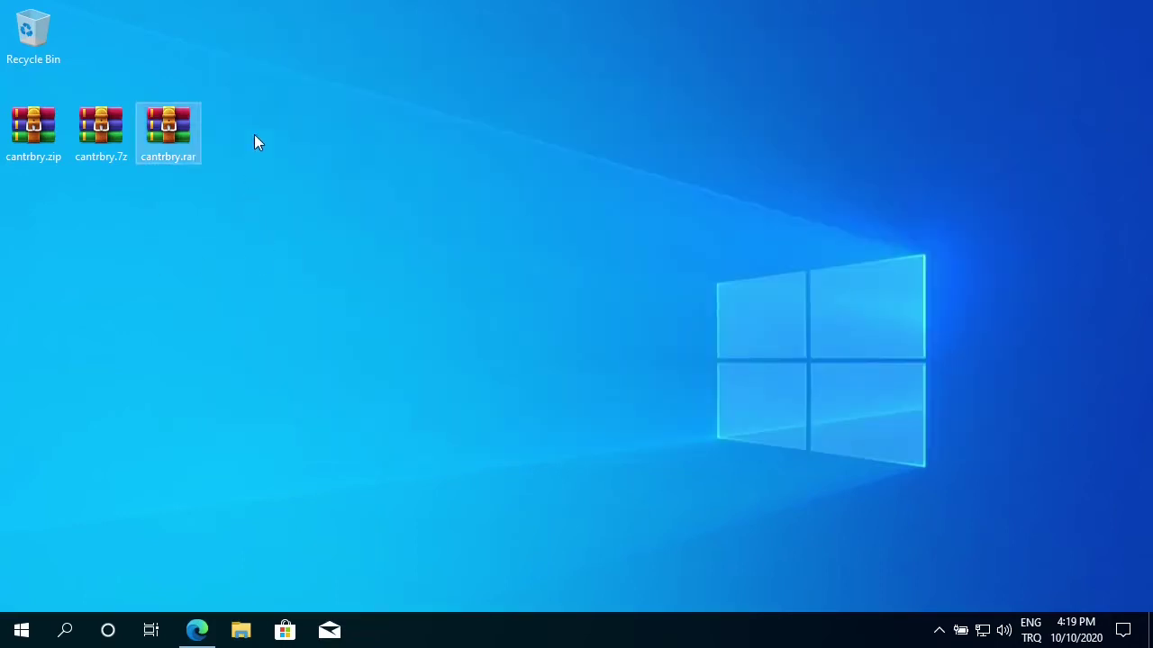
Extract cantrbry.rar with 'Extract to cantrbry\', then open the new cantrbry folder.
{"action": "mouse_move", "coordinate": [173, 142]}
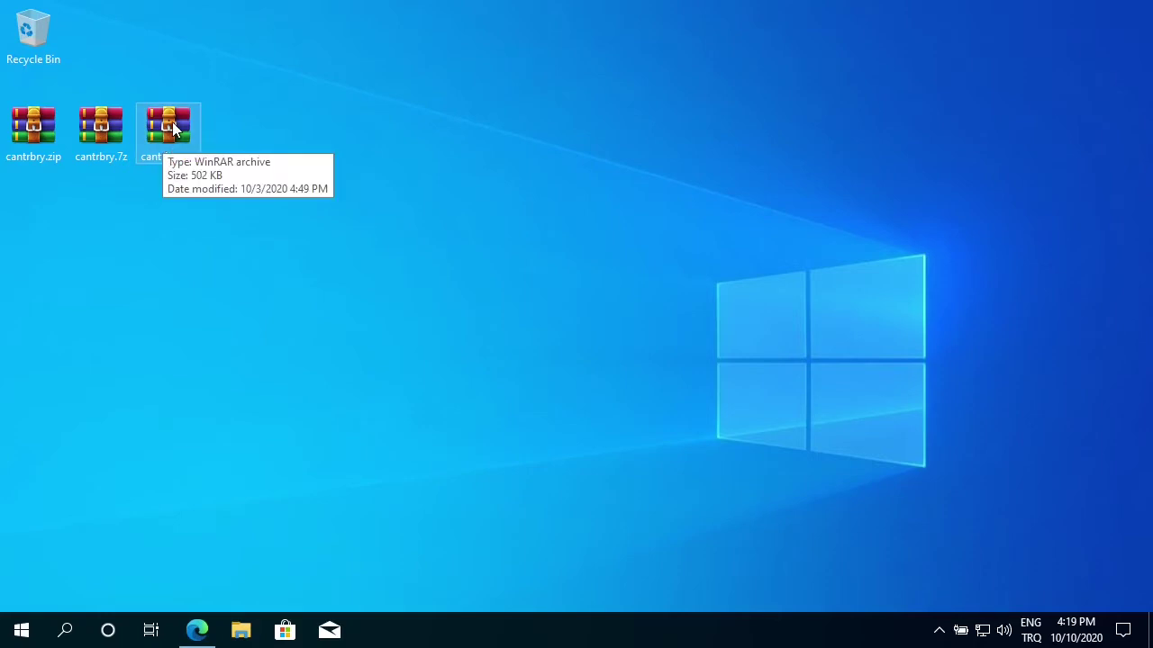
{"action": "right_click", "coordinate": [172, 122]}
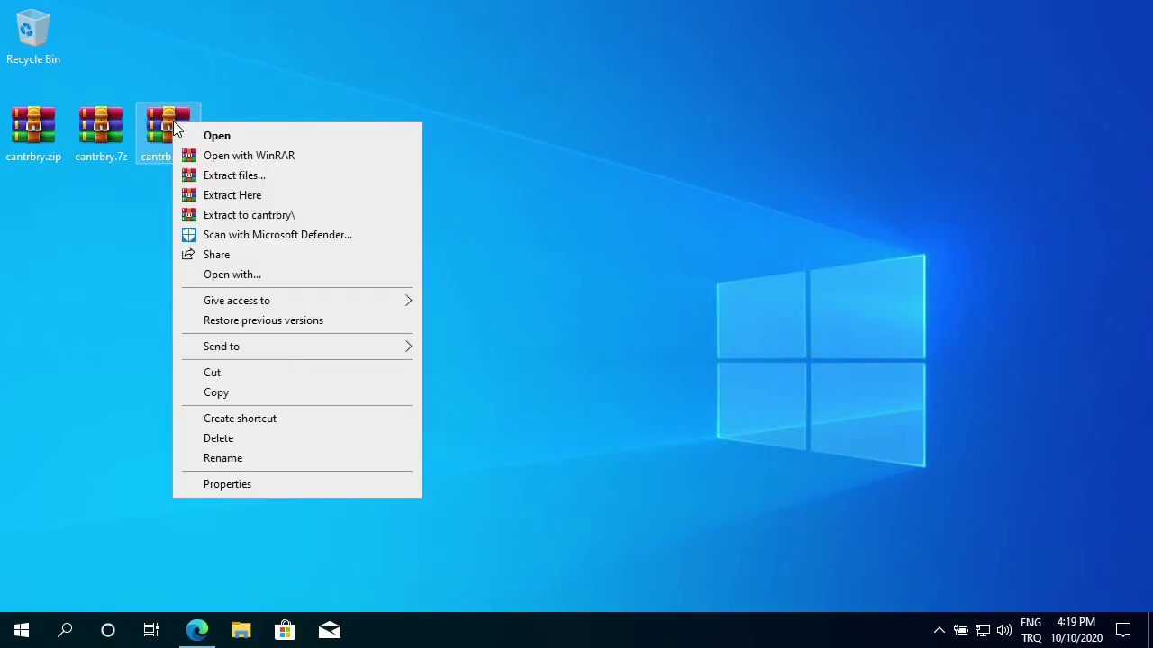
{"action": "left_click", "coordinate": [262, 216]}
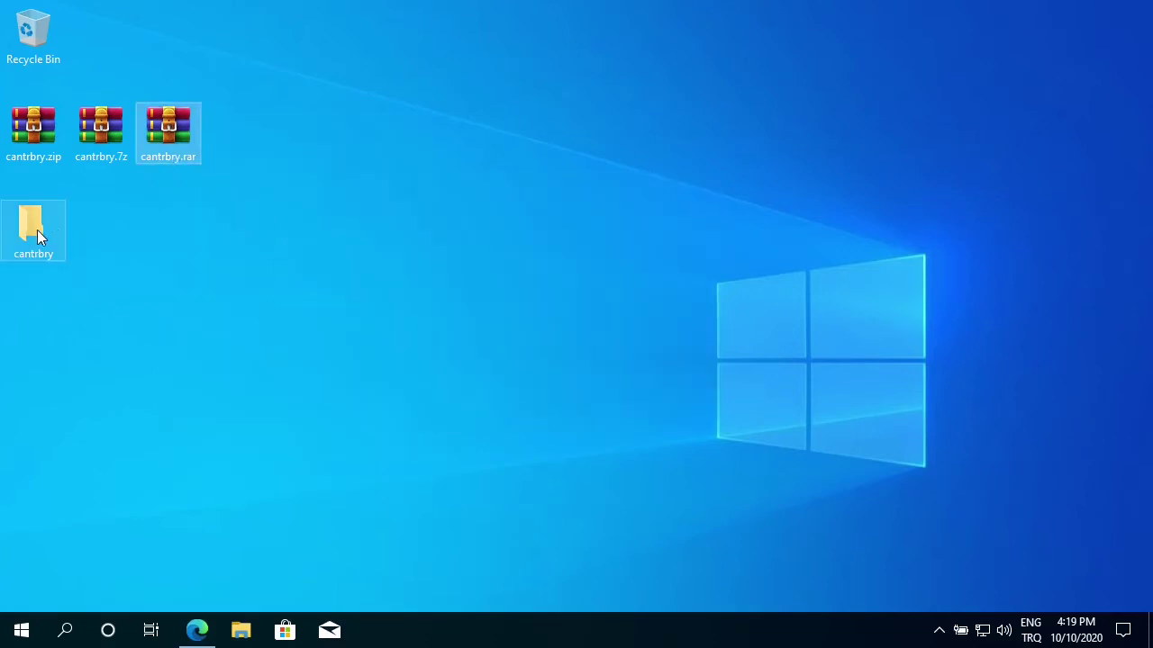
{"action": "left_click", "coordinate": [37, 232]}
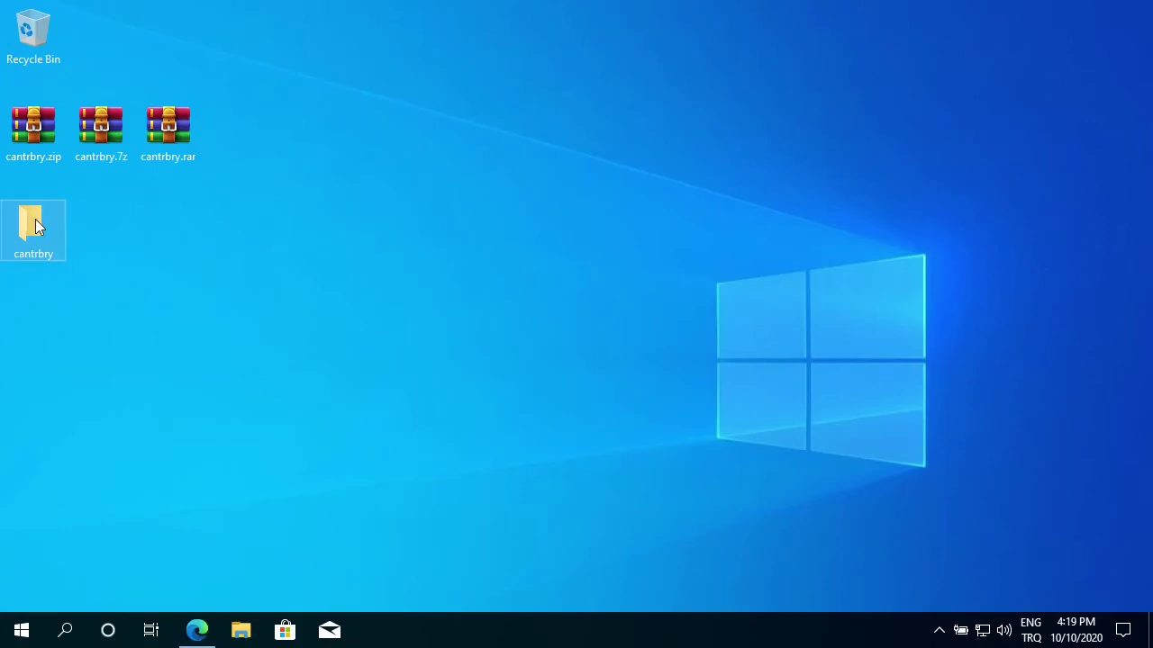
{"action": "double_click", "coordinate": [35, 221]}
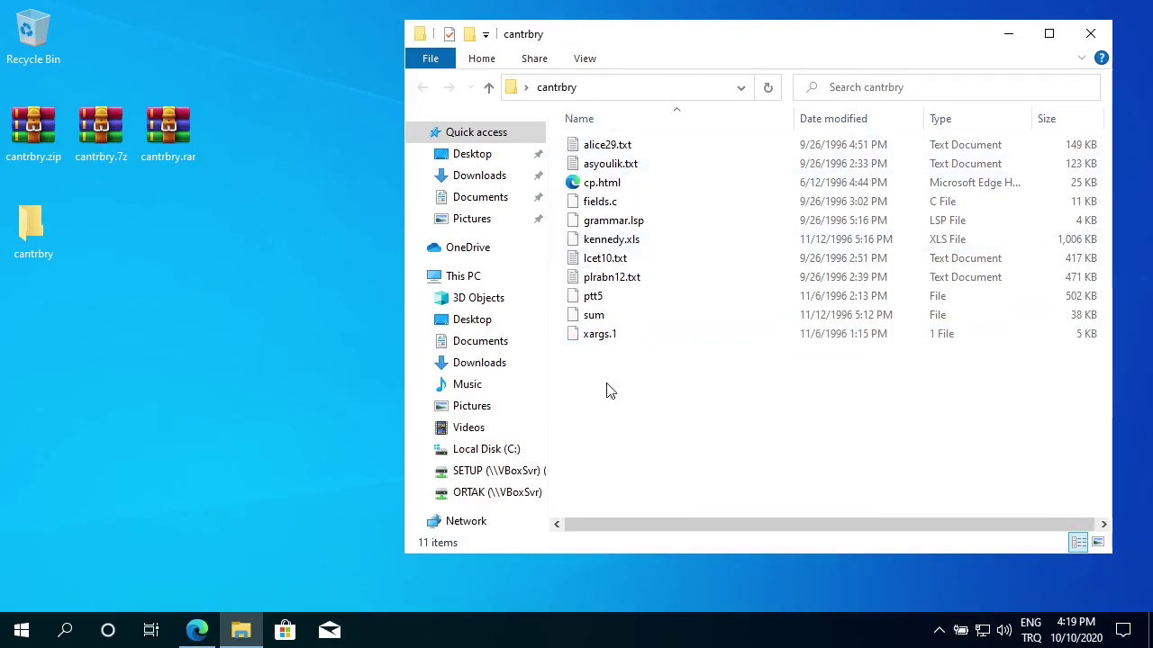
Select all 11 extracted files and choose Add to archive for them.
{"action": "left_click_drag", "start_coordinate": [657, 394], "coordinate": [621, 146]}
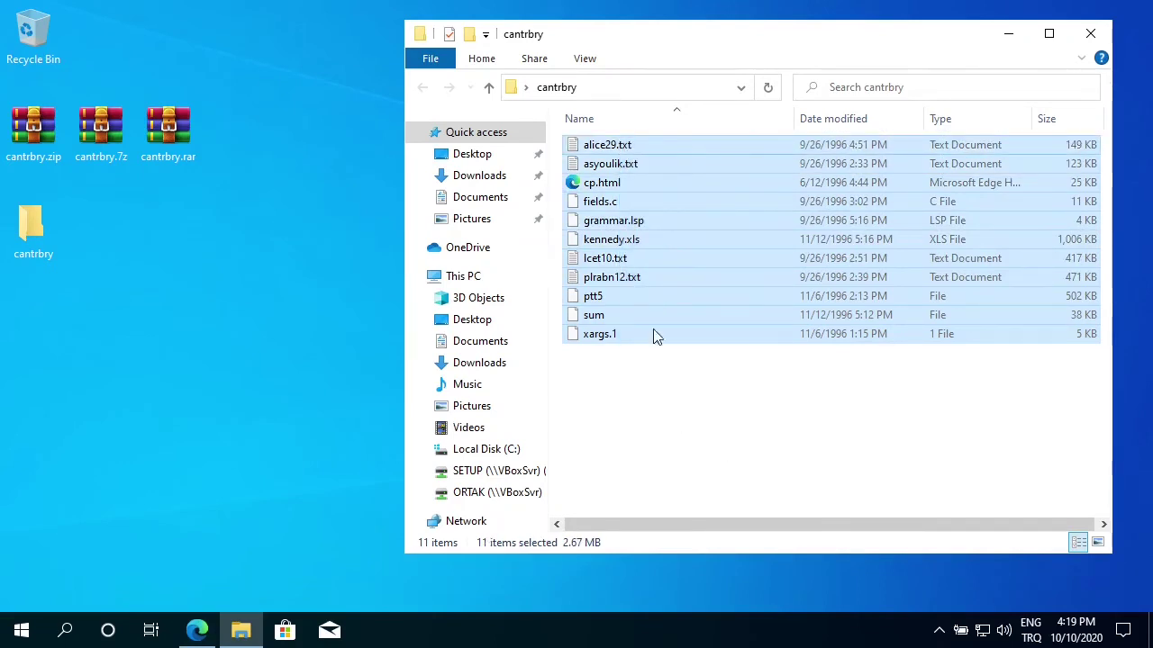
{"action": "right_click", "coordinate": [614, 218]}
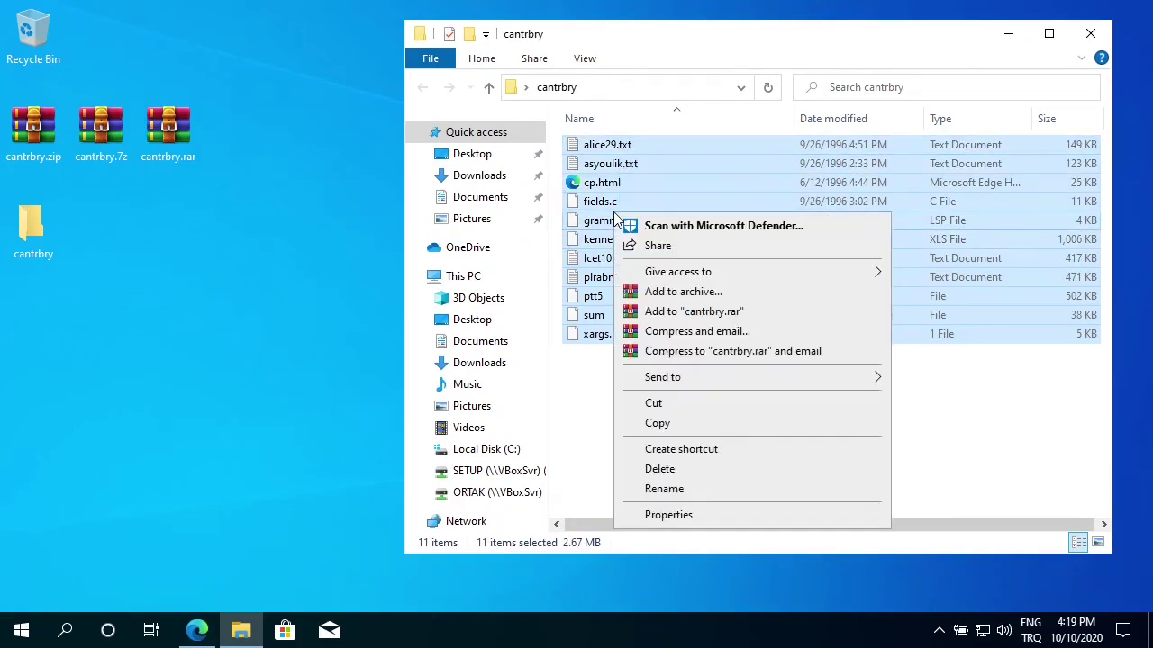
{"action": "left_click", "coordinate": [689, 300]}
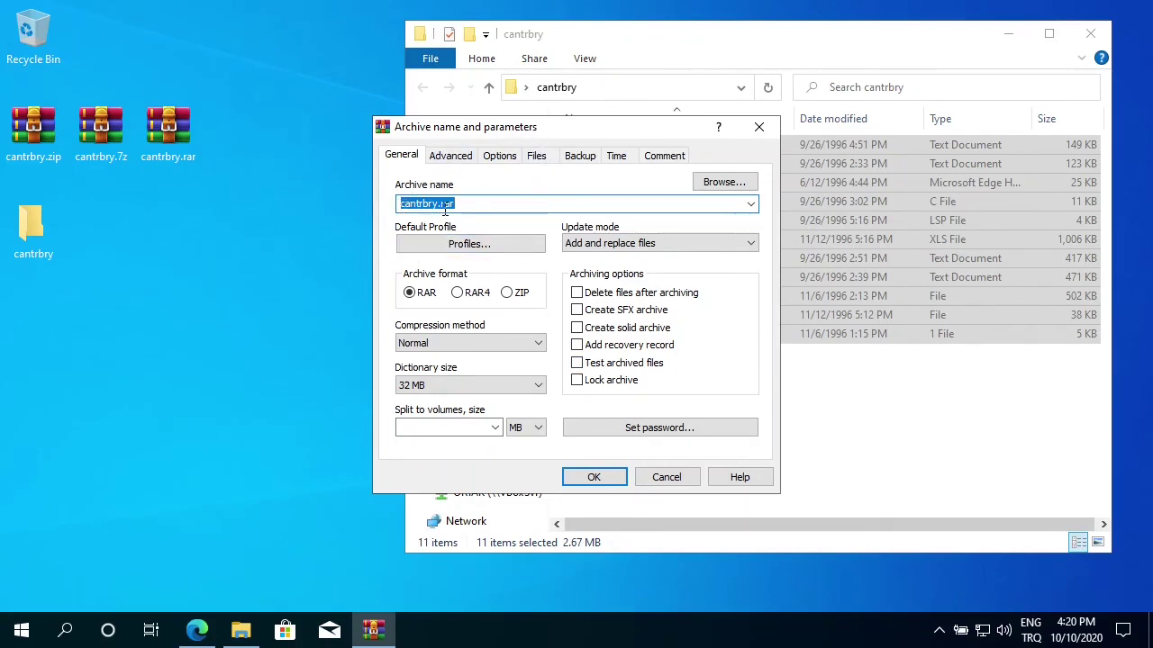
Accept the default cantrbry.rar settings, then open the new 503 KB archive in WinRAR.
{"action": "left_click", "coordinate": [594, 477]}
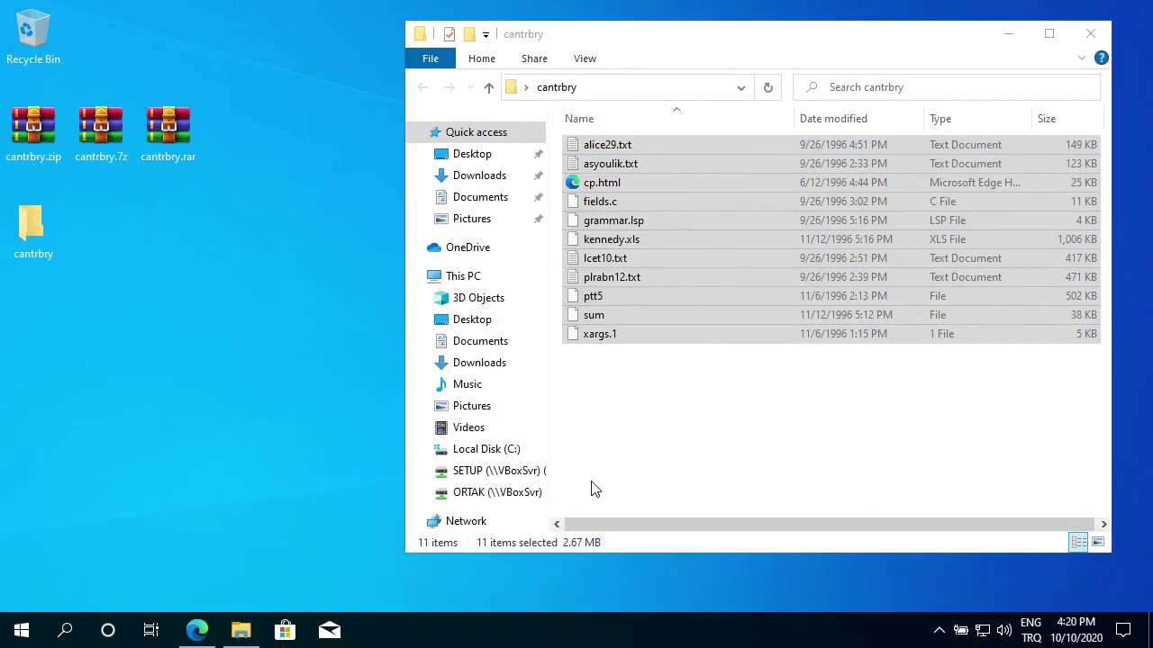
{"action": "left_click", "coordinate": [635, 185]}
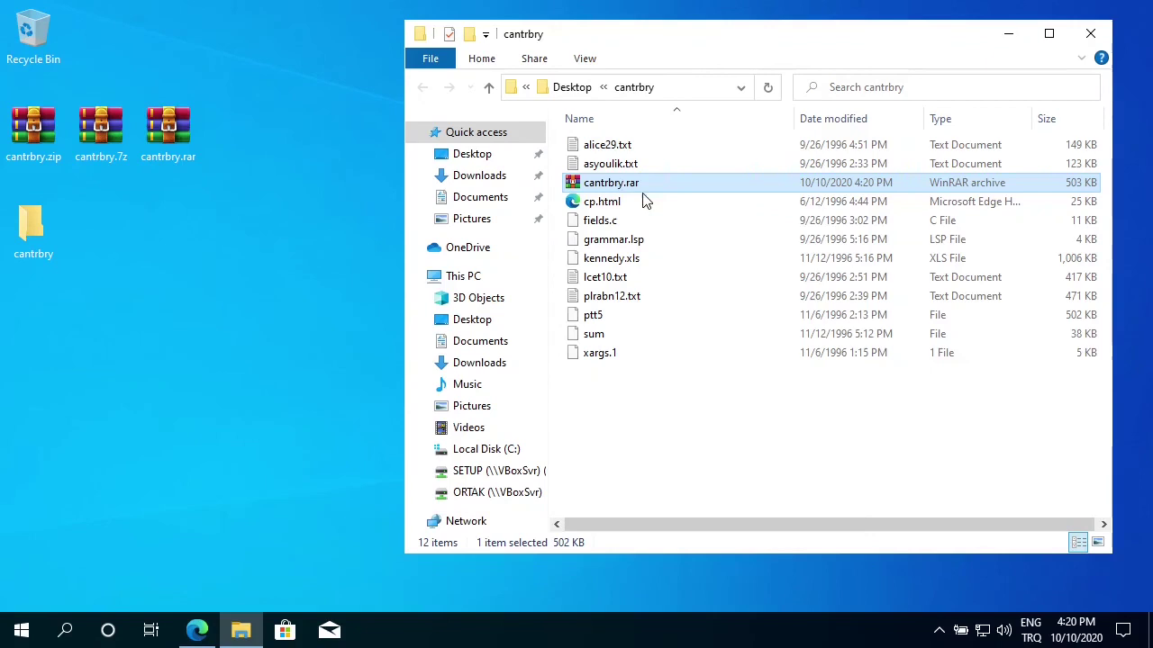
{"action": "double_click", "coordinate": [608, 188]}
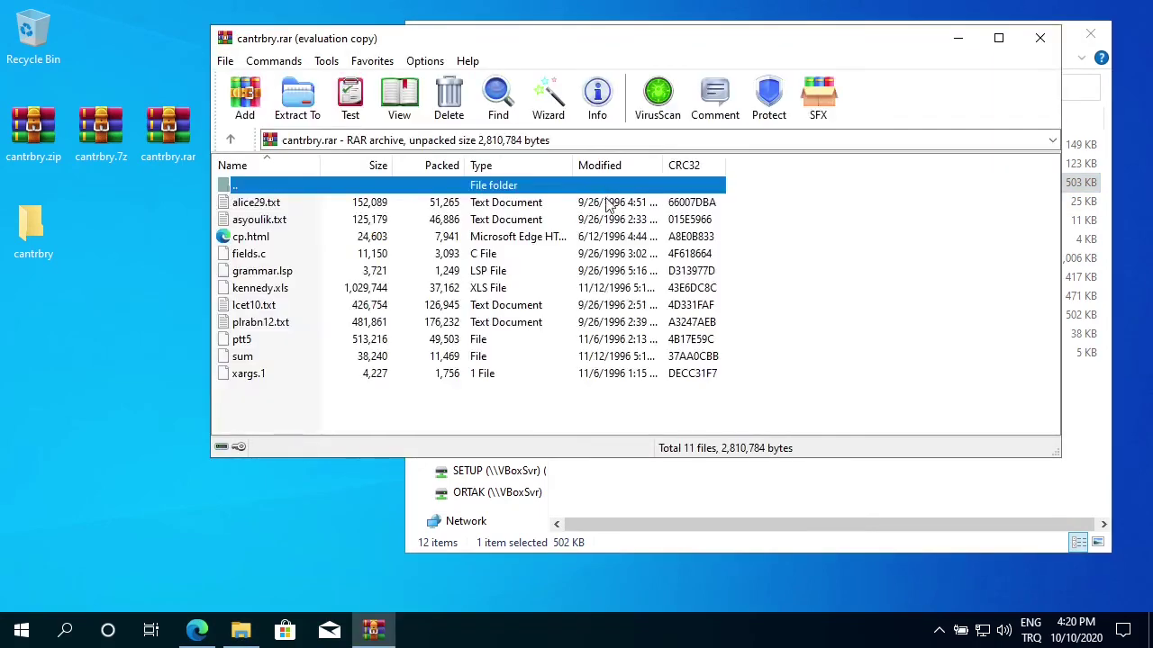